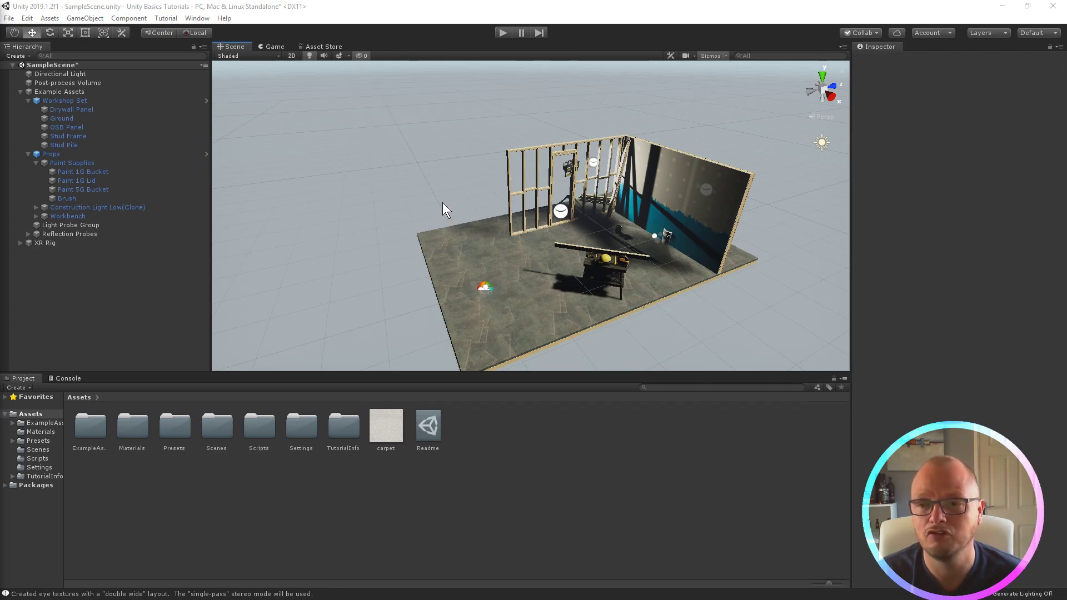
- Enter Play mode to view the workshop with the blue wall, paint can and workbench from the player's camera
{"action": "left_click", "coordinate": [502, 33]}
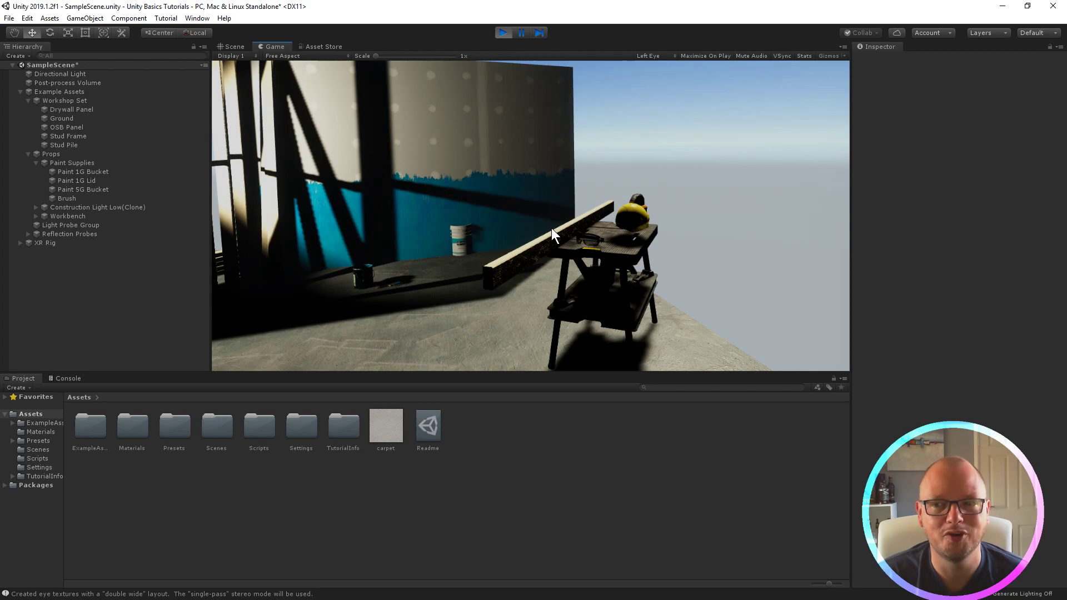
- Dock the Game view in the bottom panel below the Scene view and resize the panels
{"action": "left_click", "coordinate": [238, 47]}
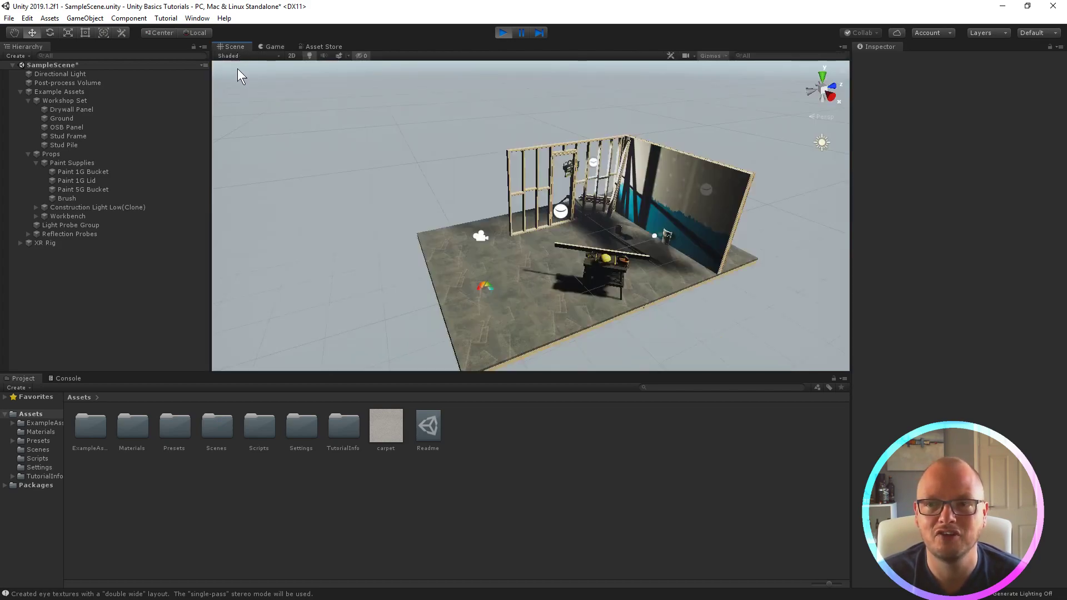
{"action": "left_click_drag", "start_coordinate": [274, 47], "coordinate": [268, 379]}
{"action": "left_click_drag", "start_coordinate": [197, 357], "coordinate": [211, 324]}
{"action": "left_click_drag", "start_coordinate": [212, 283], "coordinate": [116, 282]}
{"action": "middle_click_drag", "start_coordinate": [451, 239], "coordinate": [406, 234]}
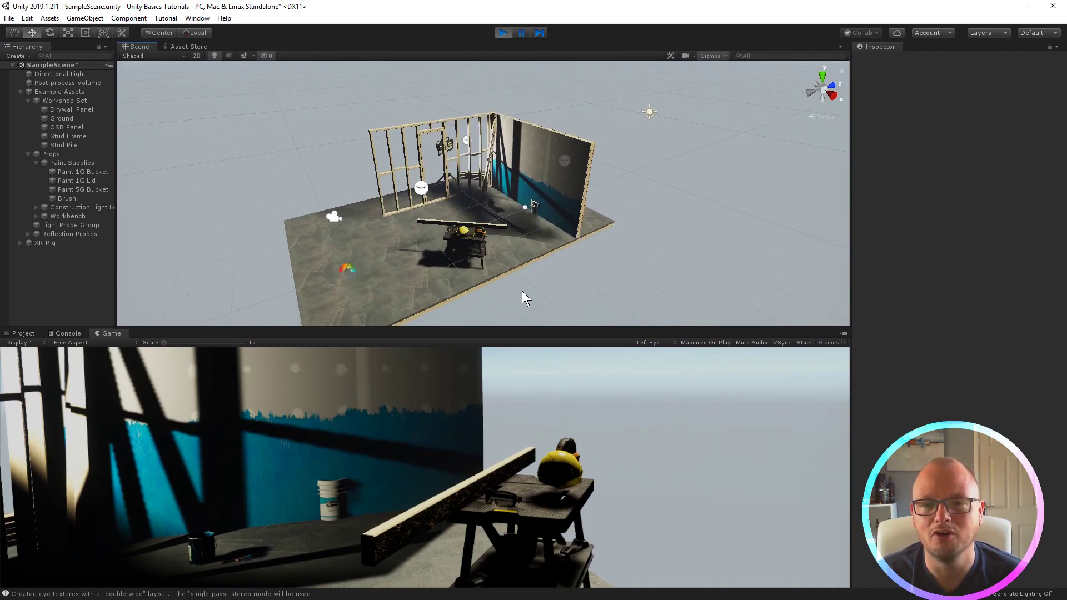
- Duplicate the Paint 5G Bucket during play into copies (1) to (13)
{"action": "left_click", "coordinate": [105, 175]}
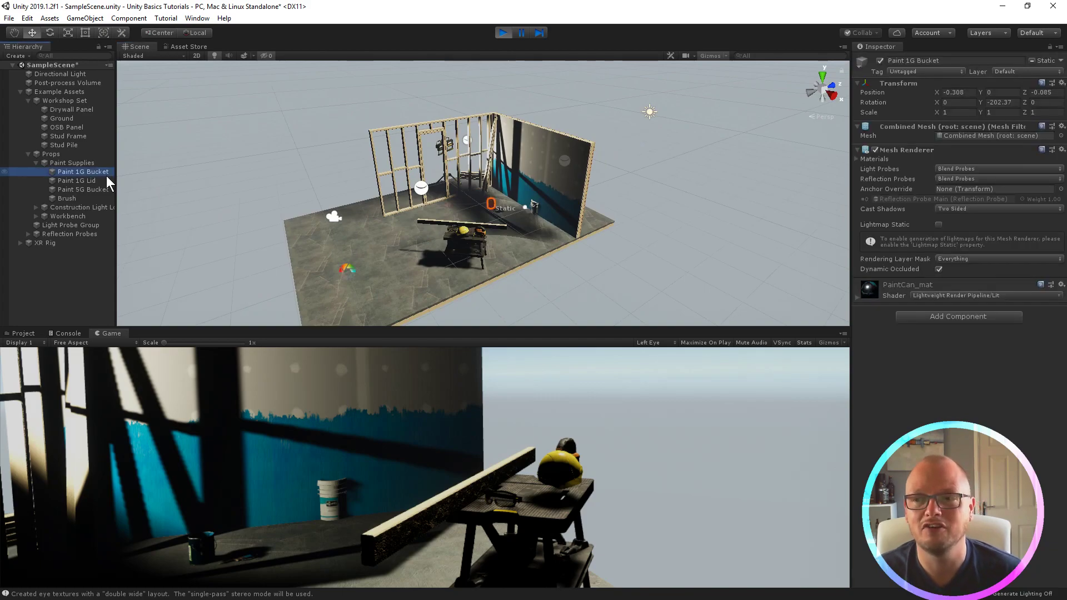
{"action": "left_click", "coordinate": [85, 189]}
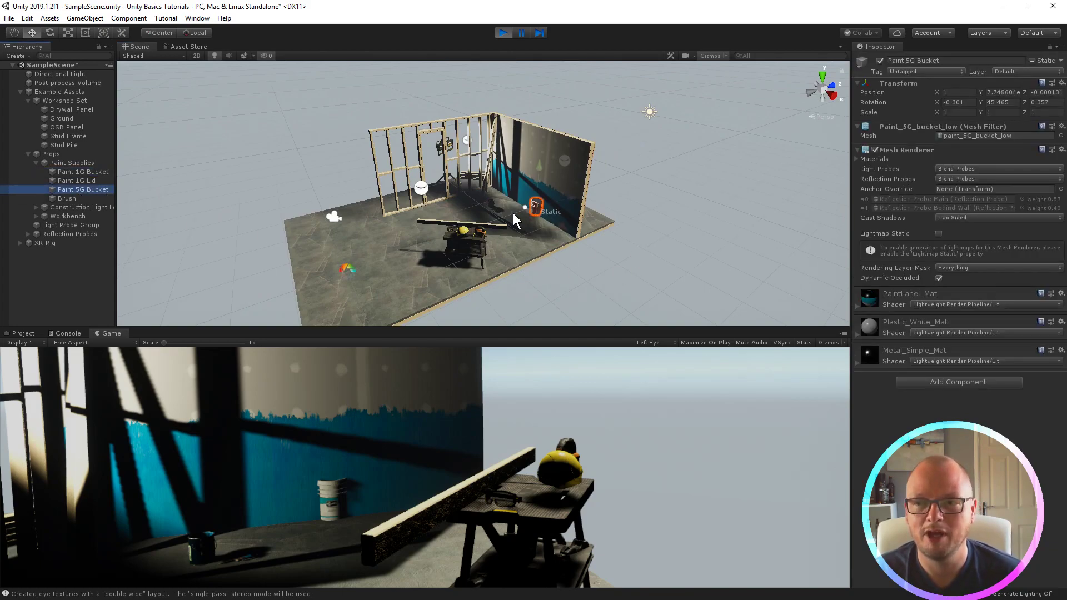
{"action": "key", "text": "ctrl+d"}
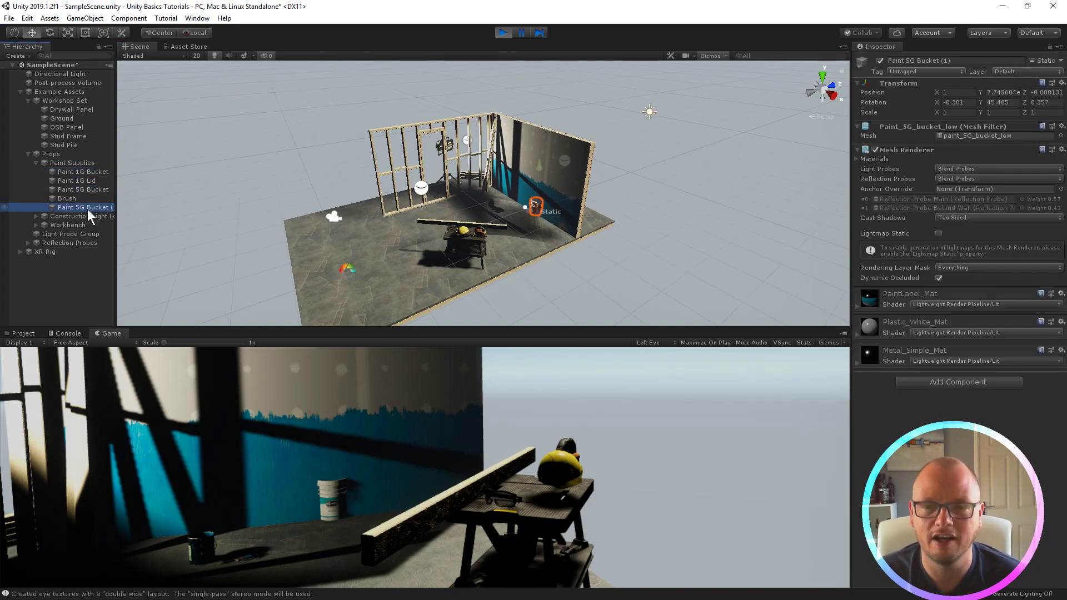
{"action": "key", "text": "ctrl+d"}
{"action": "key", "text": "ctrl+d"}
{"action": "key", "text": "ctrl+d"}
{"action": "key", "text": "ctrl+d"}
{"action": "key", "text": "ctrl+d"}
{"action": "key", "text": "ctrl+d"}
{"action": "key", "text": "ctrl+d"}
{"action": "key", "text": "ctrl+d"}
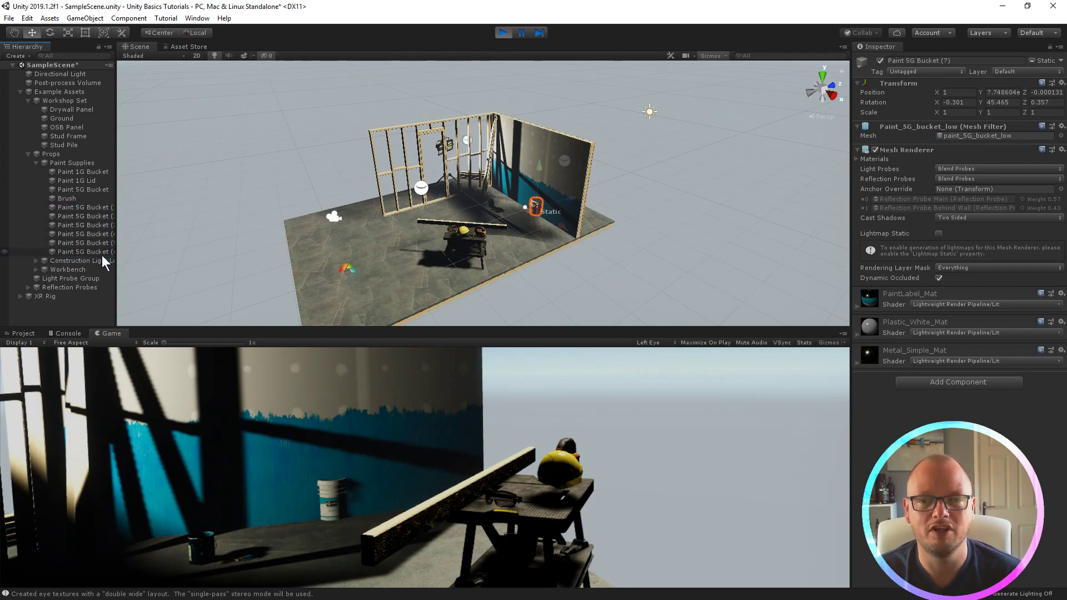
{"action": "left_click_drag", "start_coordinate": [116, 261], "coordinate": [144, 262]}
{"action": "key", "text": "ctrl+d"}
{"action": "key", "text": "ctrl+d"}
{"action": "key", "text": "ctrl+d"}
{"action": "key", "text": "ctrl+d"}
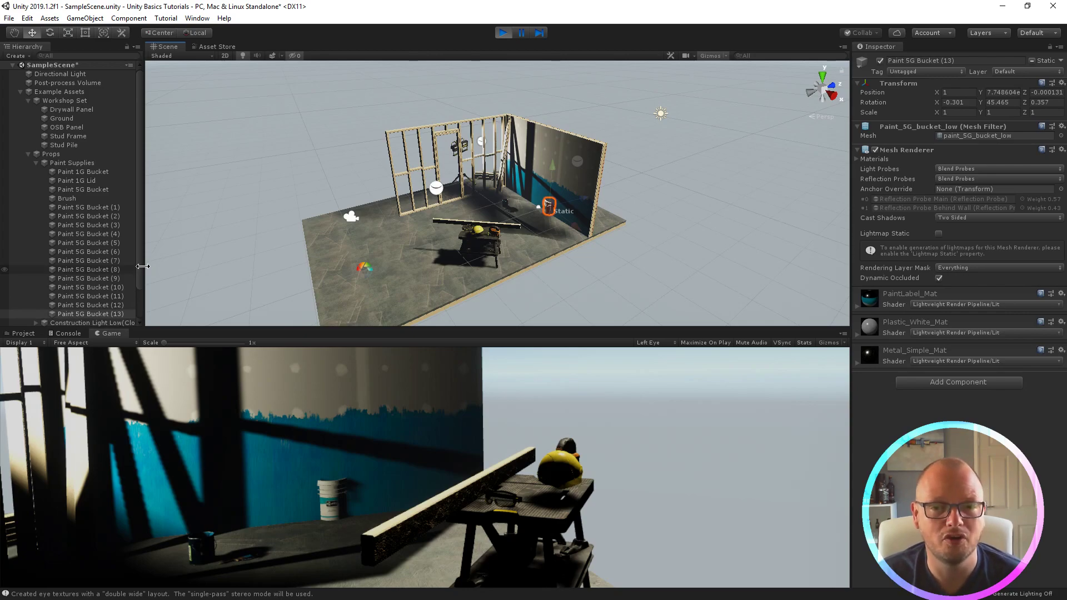
- Delete Drywall Panel through Stud Pile during play, then stop Play so they return
{"action": "left_click", "coordinate": [29, 154]}
{"action": "left_click", "coordinate": [58, 101]}
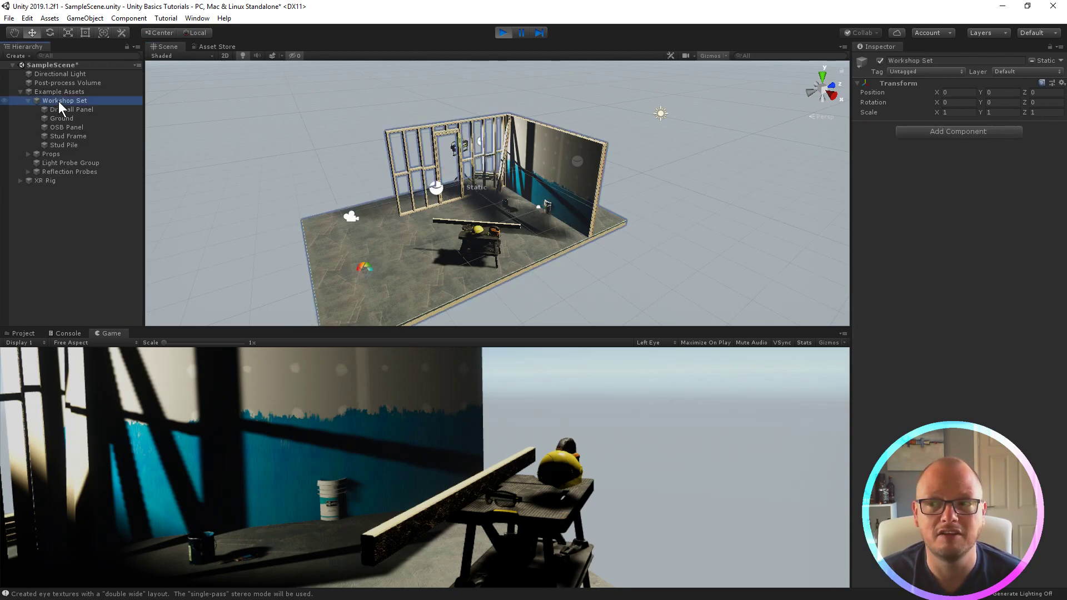
{"action": "left_click", "coordinate": [65, 109]}
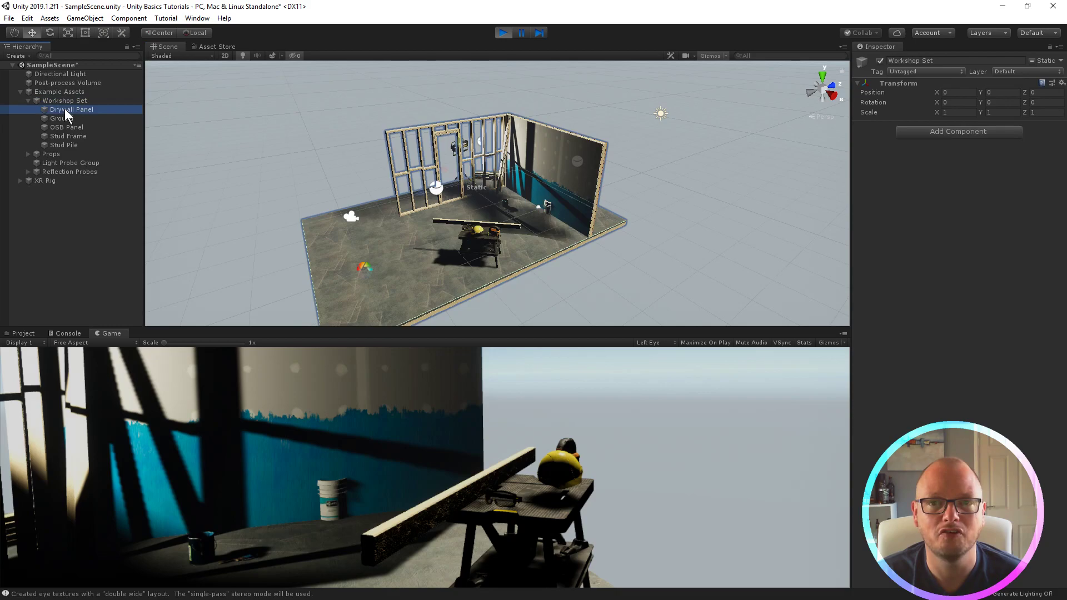
{"action": "left_click", "coordinate": [70, 146], "text": "shift"}
{"action": "right_click", "coordinate": [70, 138]}
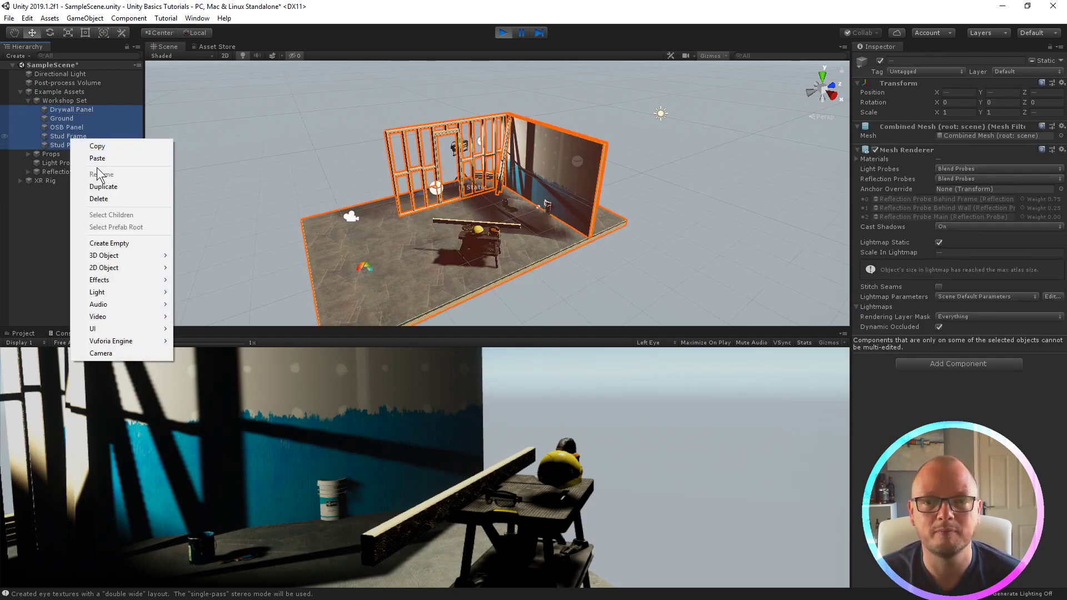
{"action": "left_click", "coordinate": [106, 200]}
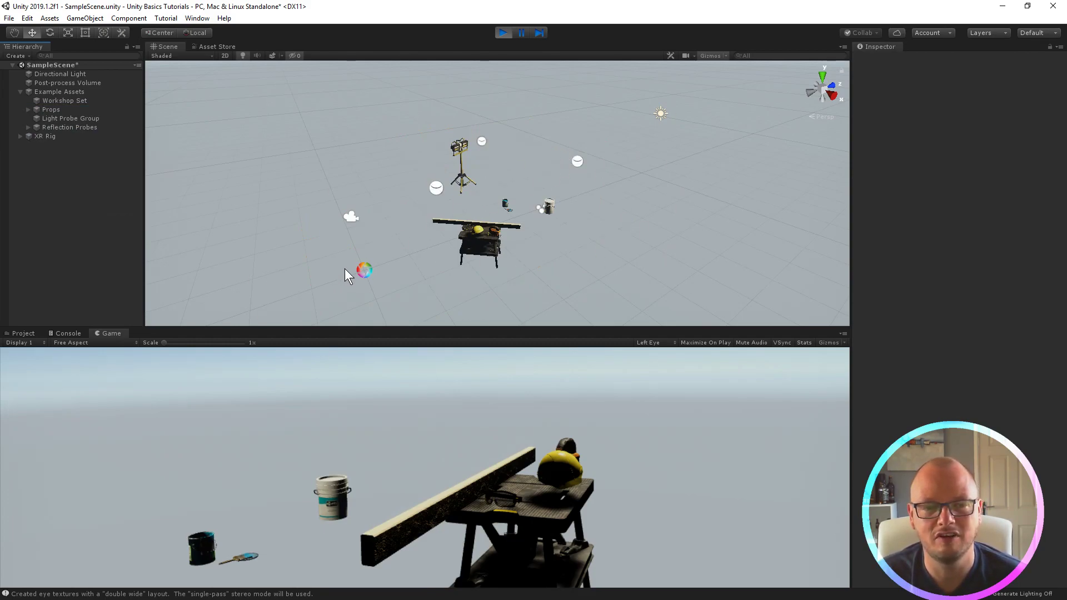
{"action": "left_click", "coordinate": [504, 33]}
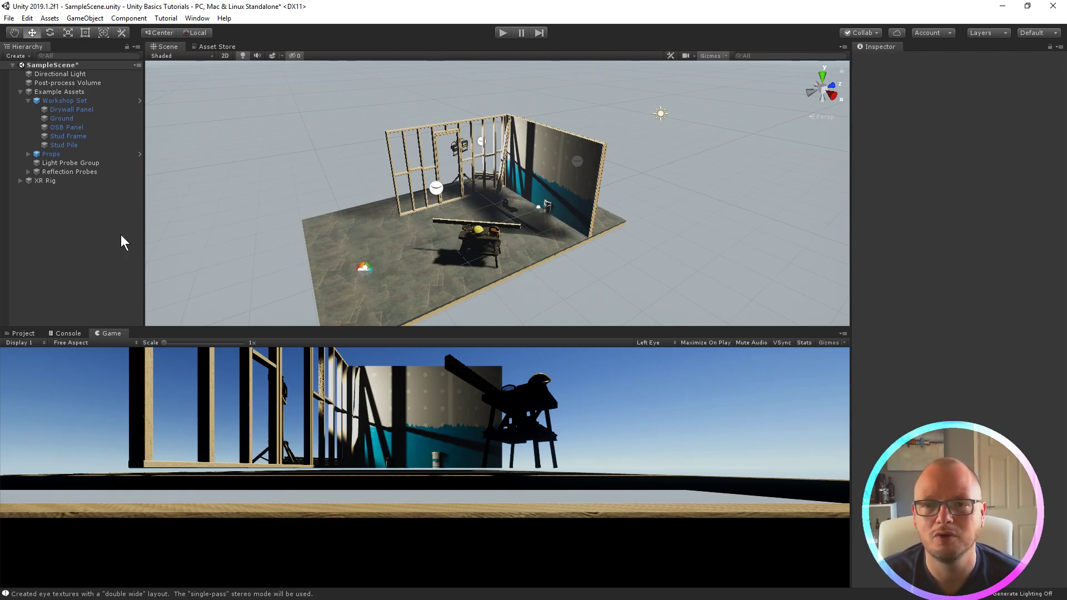
- Create a new Sphere and lift it above the workshop floor
{"action": "right_click", "coordinate": [39, 225]}
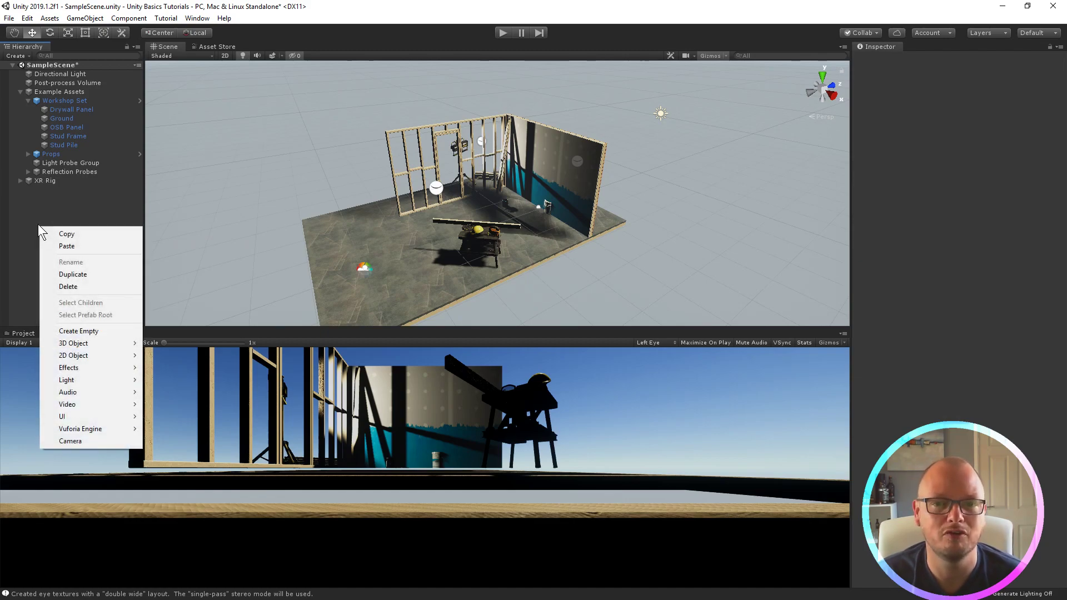
{"action": "mouse_move", "coordinate": [91, 342]}
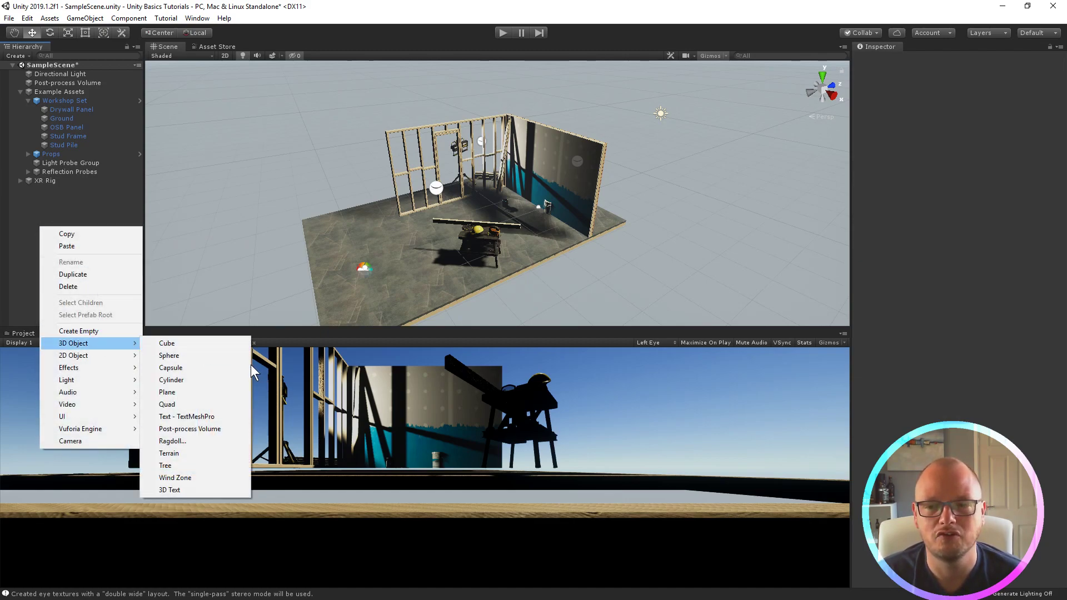
{"action": "left_click", "coordinate": [234, 358]}
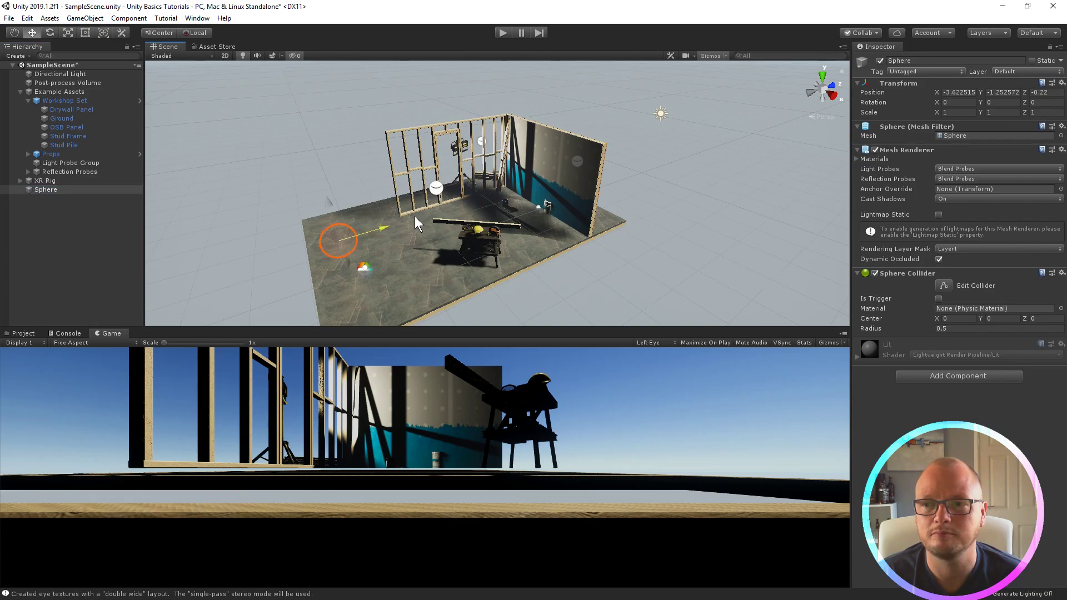
{"action": "left_click_drag", "start_coordinate": [348, 258], "coordinate": [427, 271]}
{"action": "left_click_drag", "start_coordinate": [416, 218], "coordinate": [434, 168]}
- Reposition the sphere along X and Z over the middle of the room
{"action": "middle_click_drag", "start_coordinate": [438, 218], "coordinate": [420, 236]}
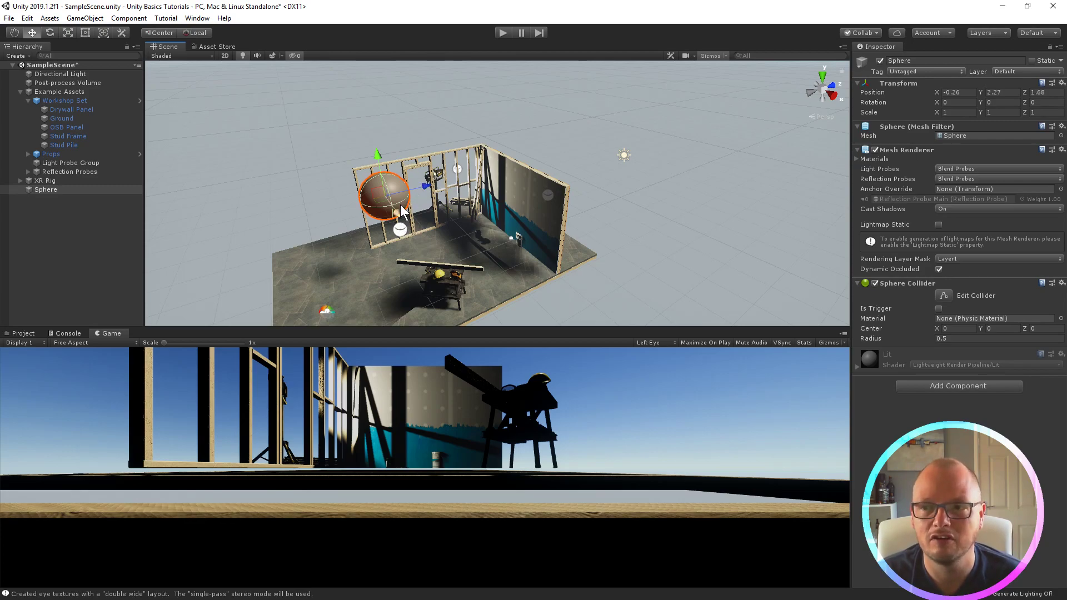
{"action": "left_click_drag", "start_coordinate": [400, 208], "coordinate": [492, 222]}
{"action": "middle_click_drag", "start_coordinate": [495, 222], "coordinate": [560, 156]}
{"action": "left_click_drag", "start_coordinate": [525, 127], "coordinate": [565, 131]}
- Add a Rigidbody component to the sphere and reframe the room in view
{"action": "left_click", "coordinate": [974, 388]}
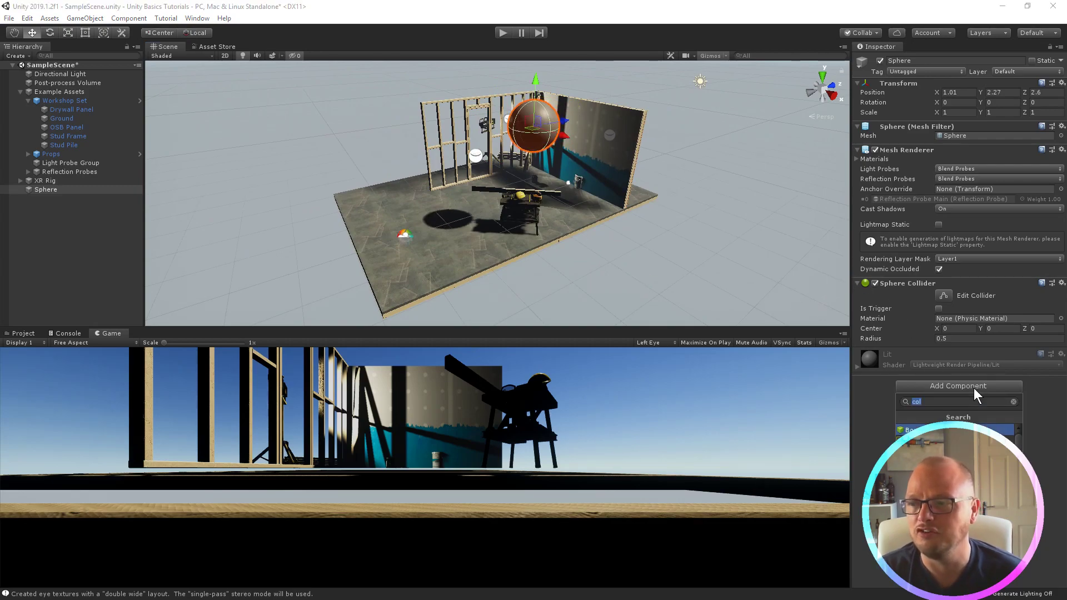
{"action": "type", "text": "rigid"}
{"action": "key", "text": "Return"}
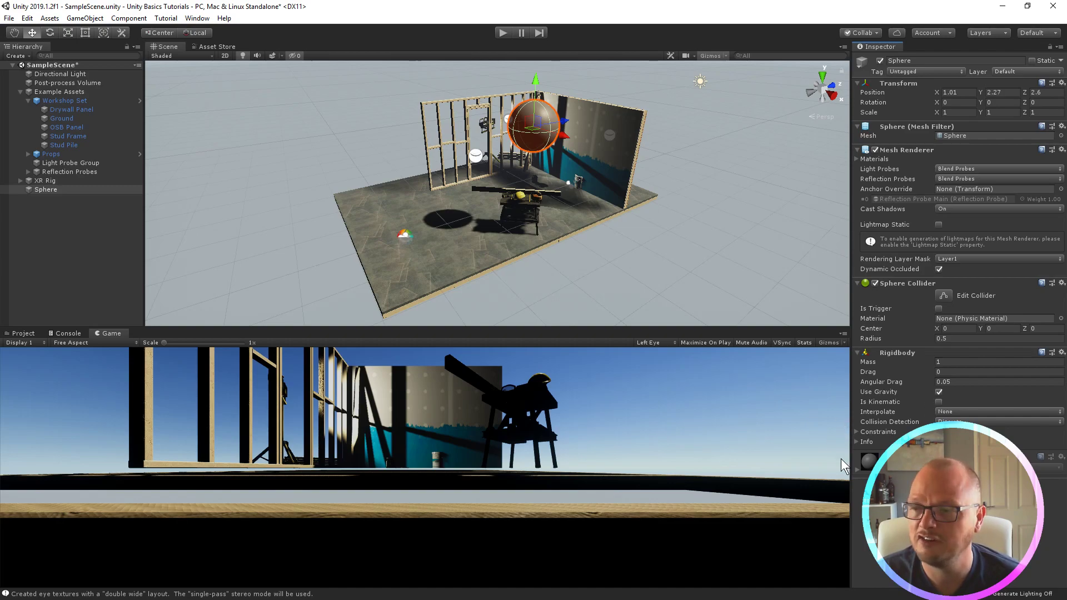
{"action": "scroll", "coordinate": [542, 220], "scroll_direction": "up", "scroll_amount": 3}
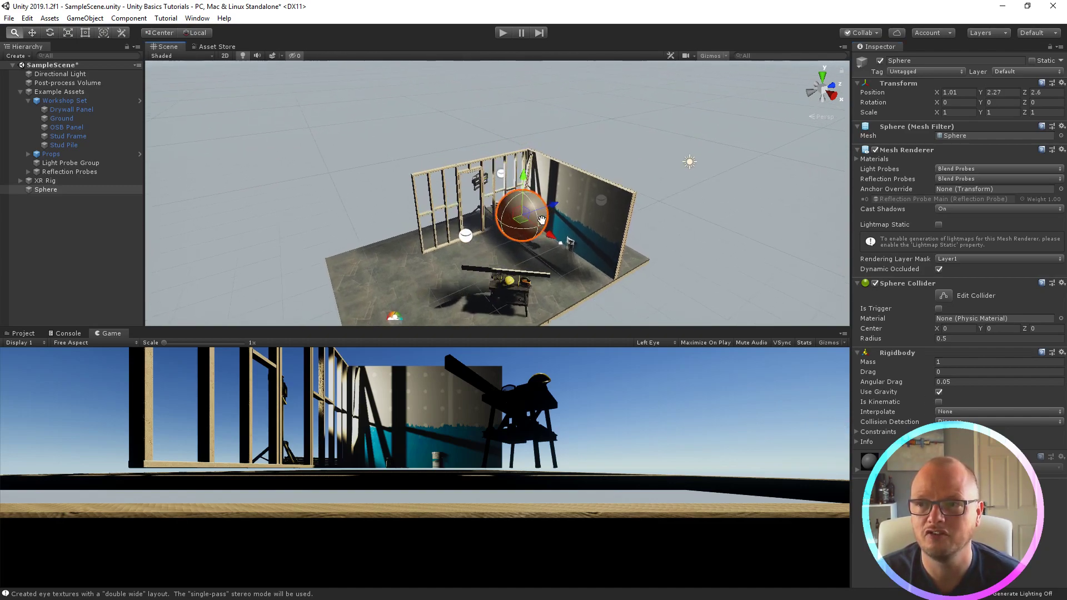
{"action": "middle_click_drag", "start_coordinate": [542, 220], "coordinate": [542, 175]}
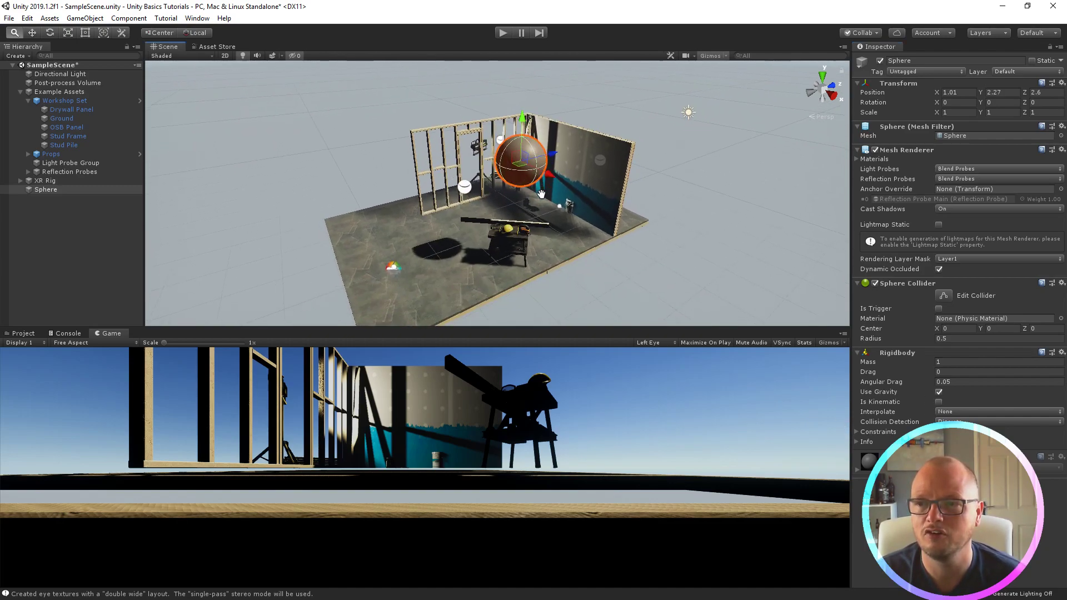
- Play and nudge the falling sphere along X, then restart Play to watch it land
{"action": "left_click", "coordinate": [500, 34]}
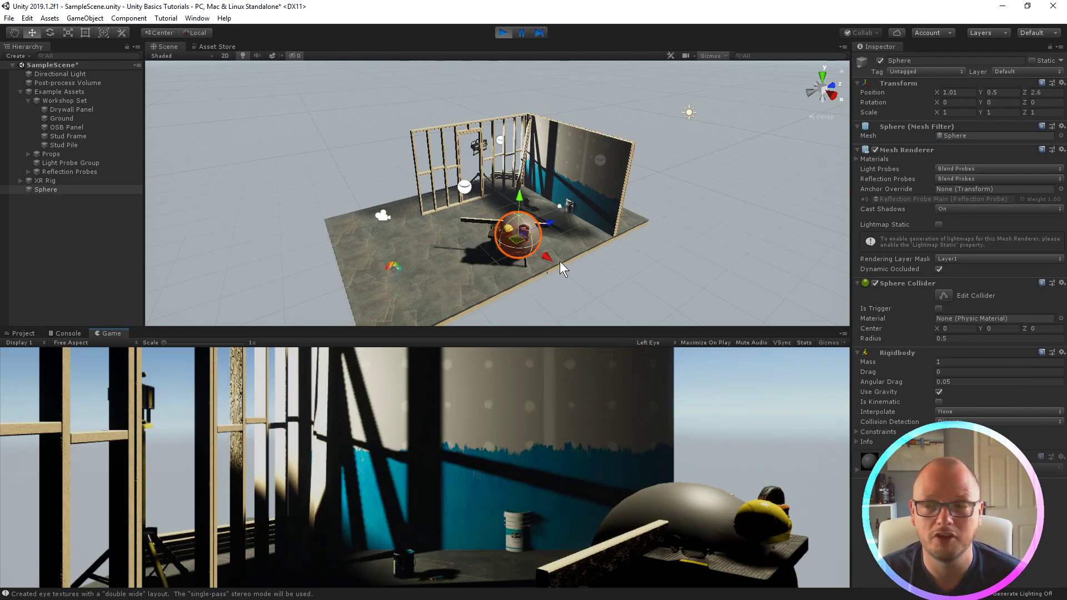
{"action": "left_click_drag", "start_coordinate": [548, 258], "coordinate": [438, 213]}
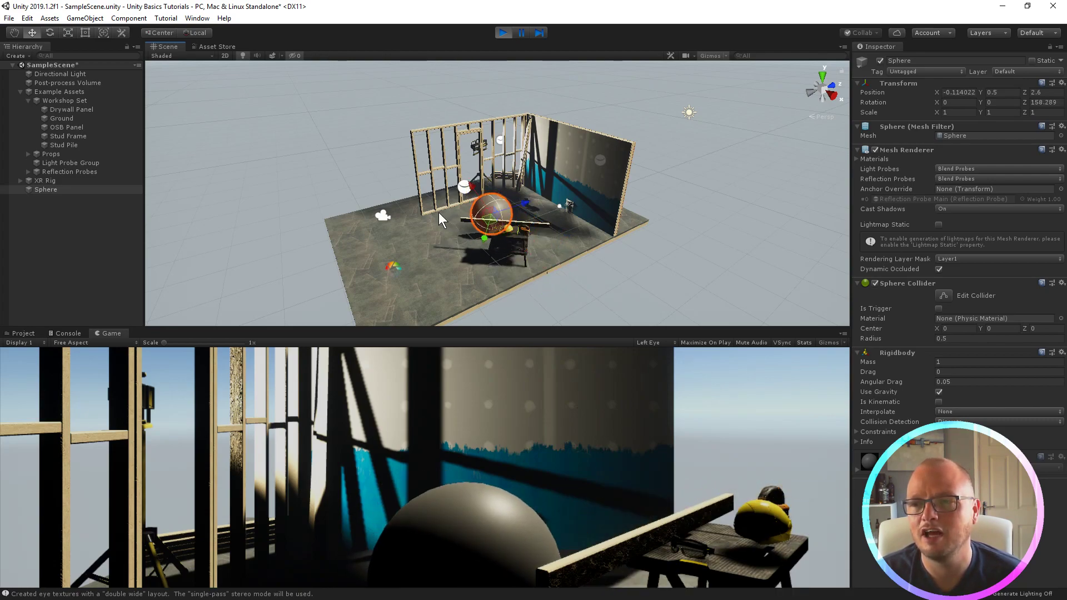
{"action": "left_click", "coordinate": [502, 32]}
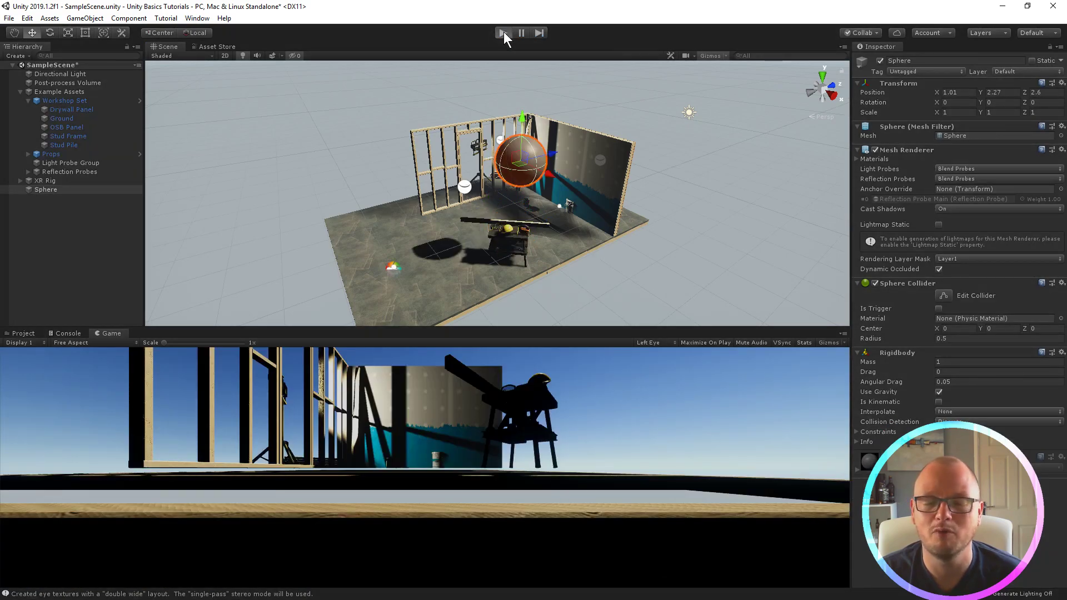
{"action": "key", "text": "ctrl+p"}
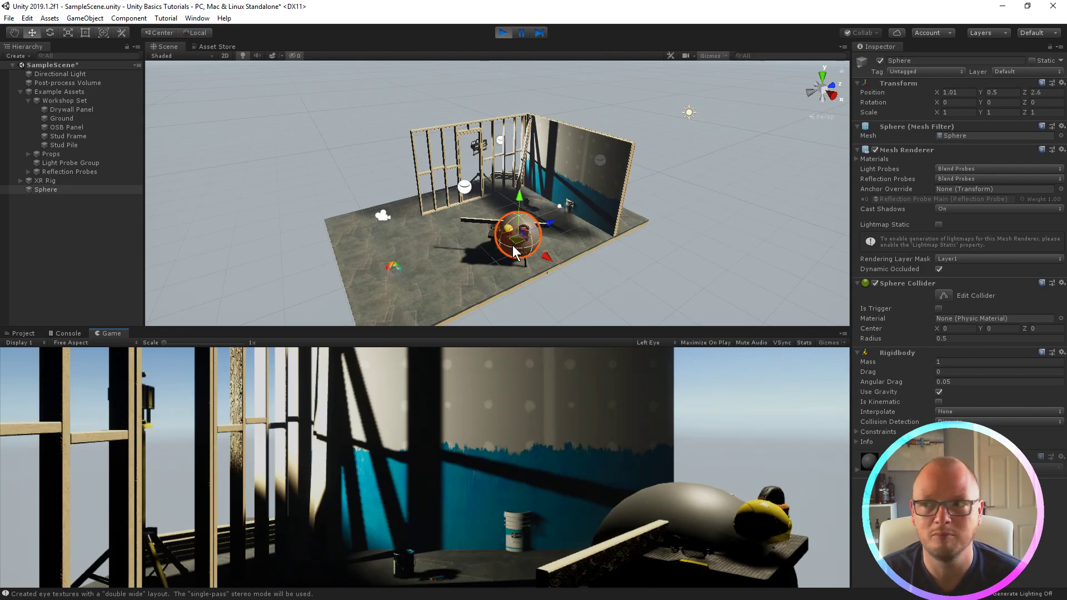
- Copy the sphere's resting Transform component during play, then stop the game
{"action": "right_click", "coordinate": [893, 85]}
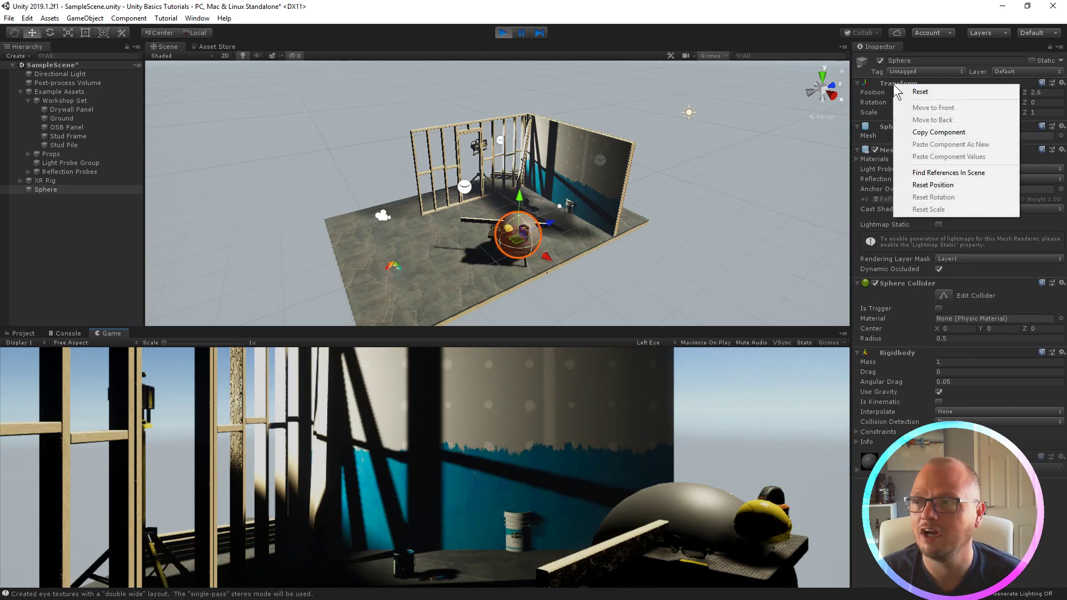
{"action": "left_click", "coordinate": [932, 131]}
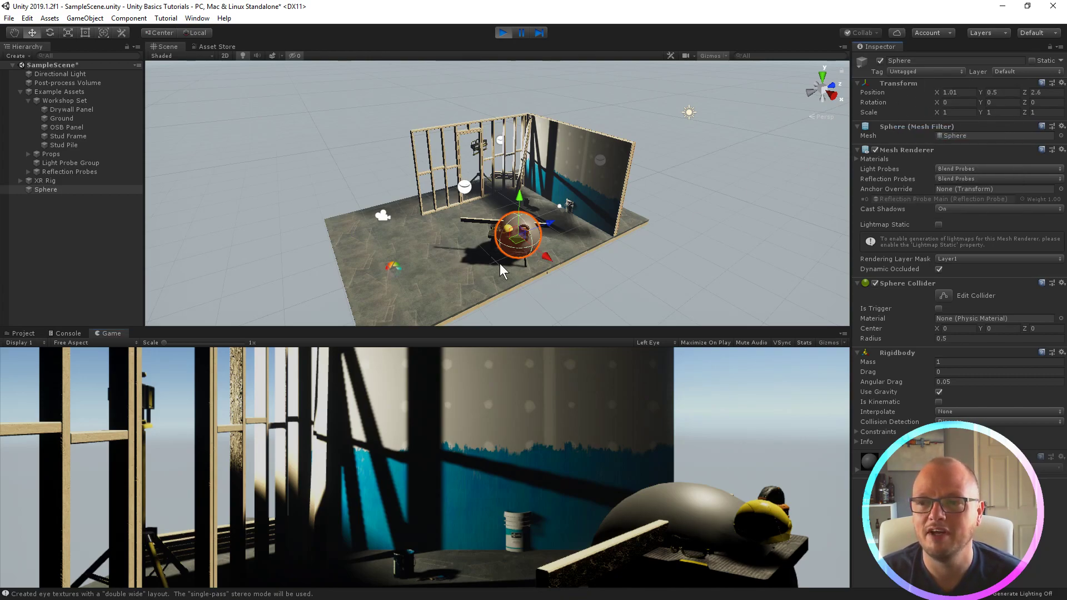
{"action": "left_click", "coordinate": [506, 34]}
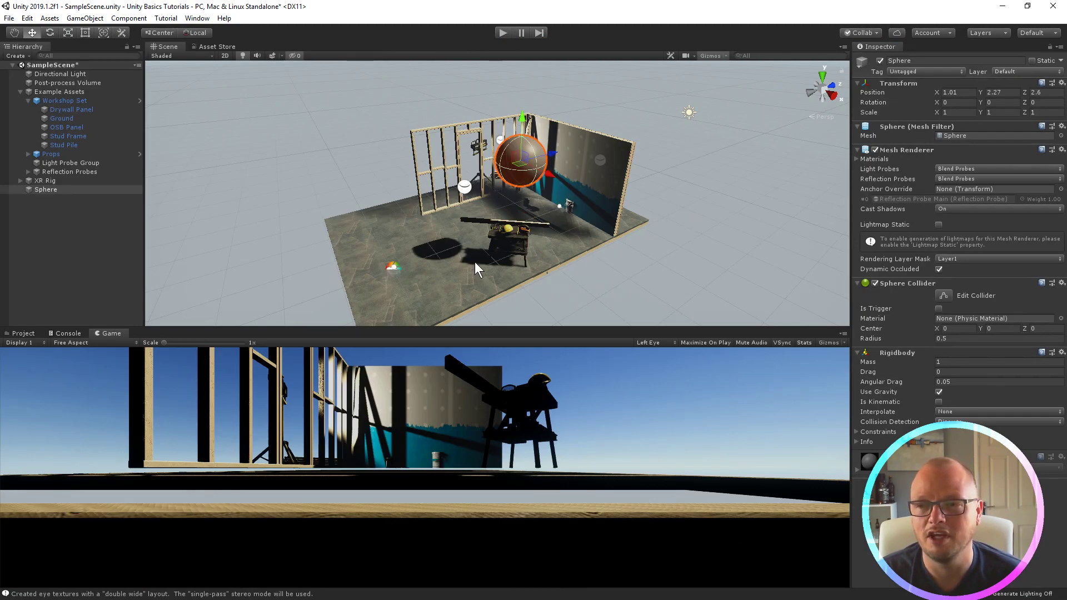
- Paste the copied Transform values onto the sphere and replay to confirm it rests at Y 0.5
{"action": "right_click", "coordinate": [892, 85]}
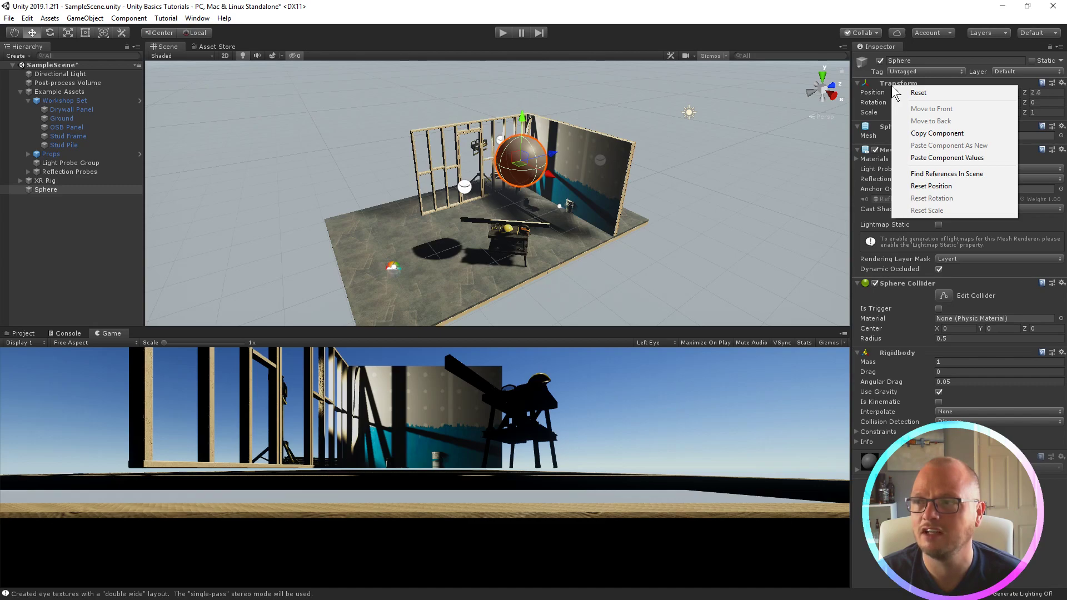
{"action": "left_click", "coordinate": [945, 157]}
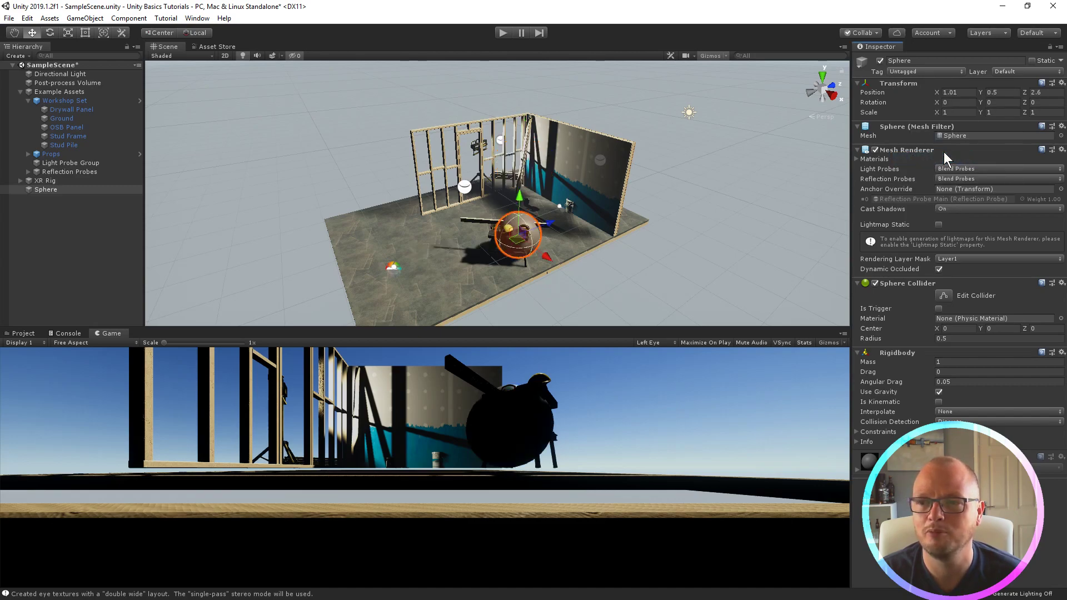
{"action": "left_click", "coordinate": [504, 33]}
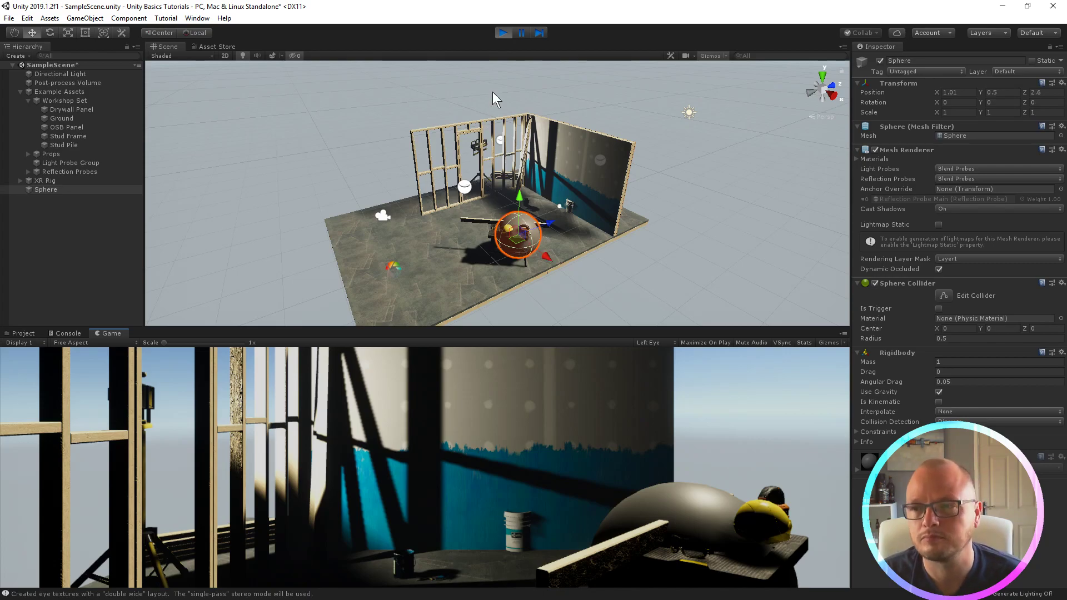
- Raise the sphere to Y 3.59 and start the game paused
{"action": "left_click", "coordinate": [510, 31]}
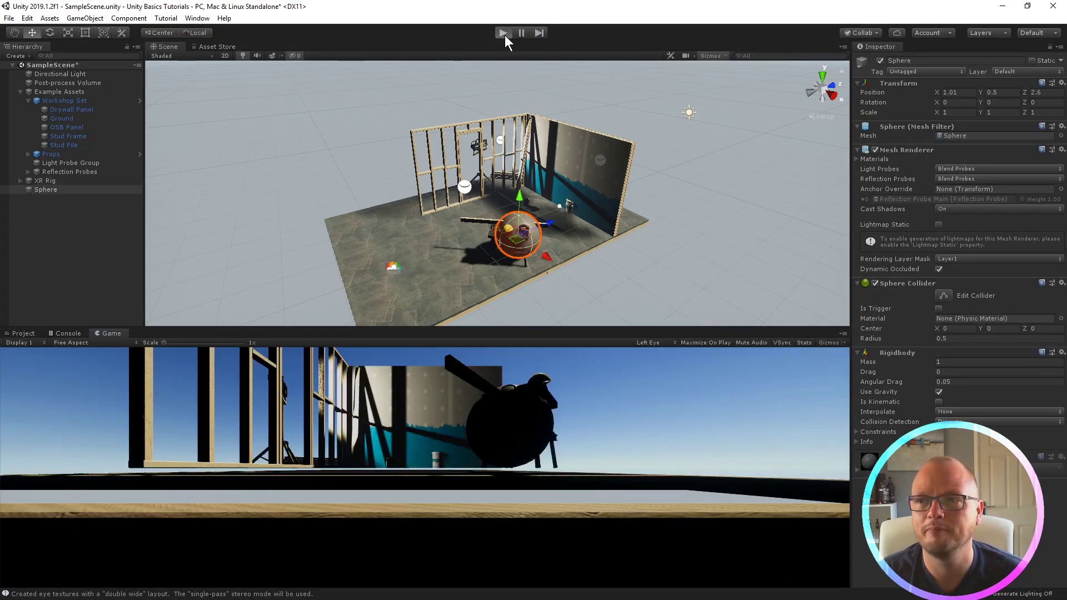
{"action": "left_click", "coordinate": [503, 35]}
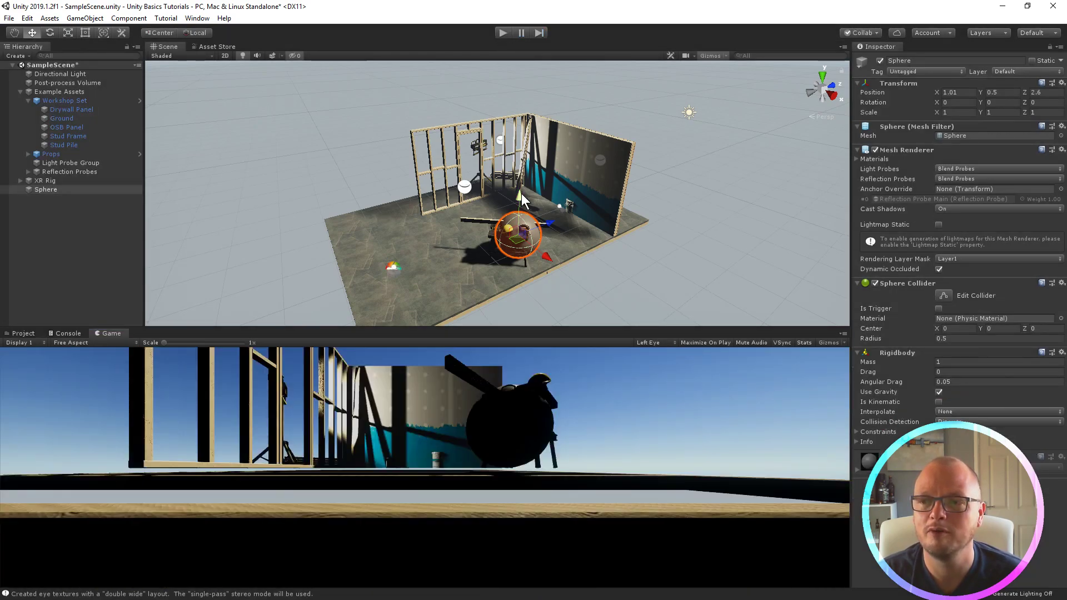
{"action": "left_click_drag", "start_coordinate": [521, 194], "coordinate": [528, 91]}
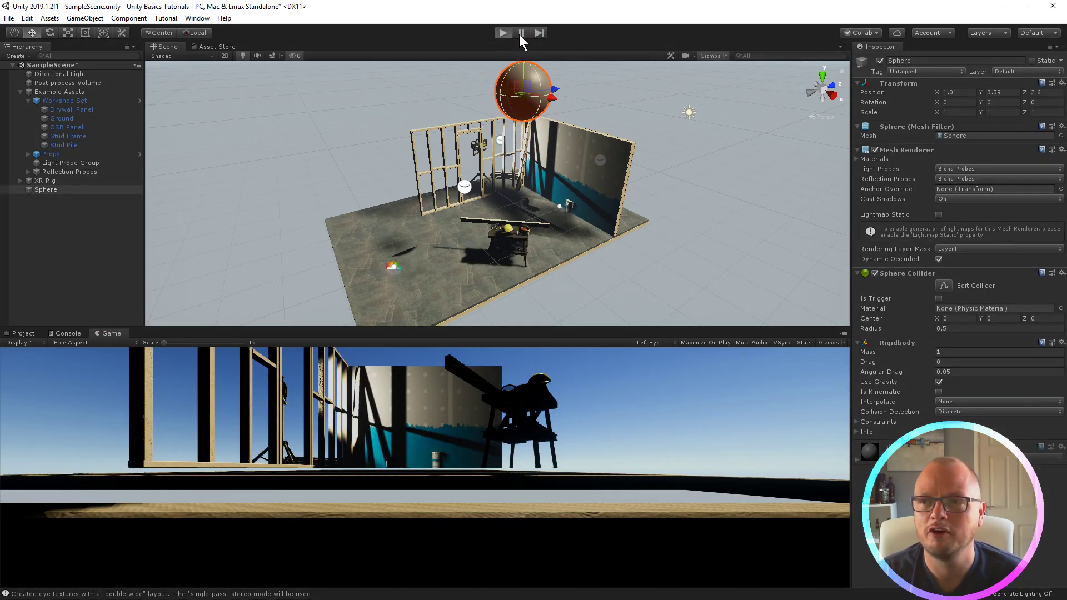
{"action": "left_click", "coordinate": [521, 34]}
{"action": "key", "text": "ctrl+p"}
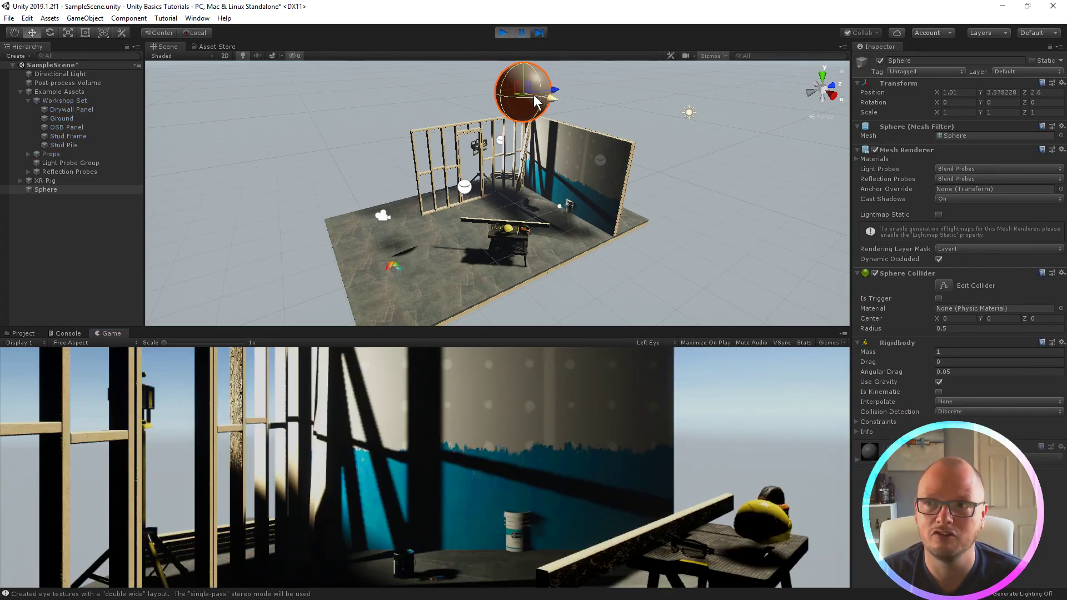
- Step through the sphere's fall frame by frame, then stop Play to reset it
{"action": "left_click", "coordinate": [523, 32]}
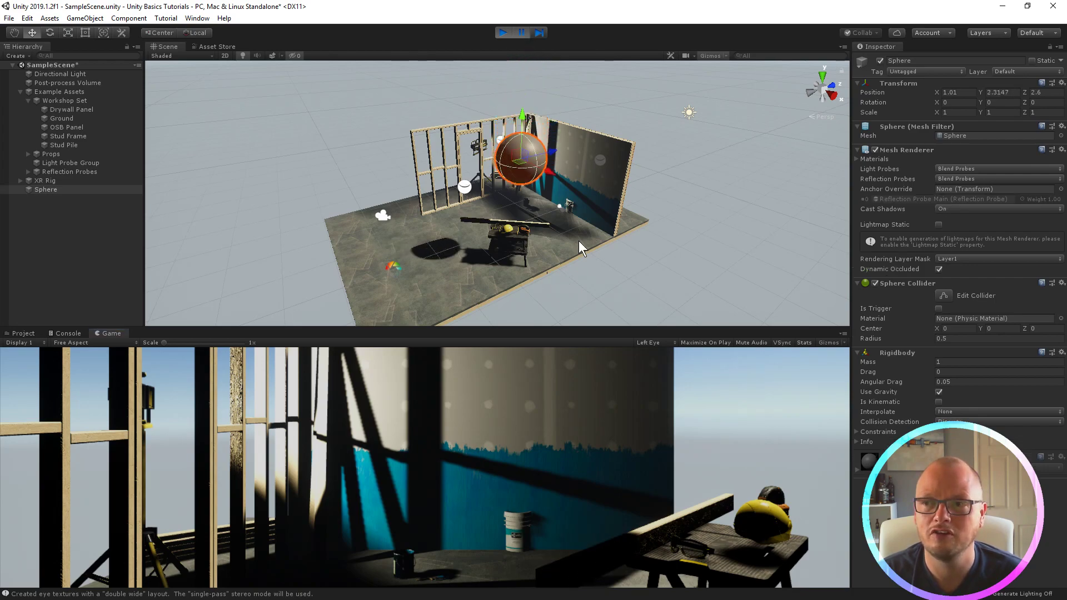
{"action": "left_click", "coordinate": [543, 30]}
{"action": "left_click", "coordinate": [542, 30]}
{"action": "left_click", "coordinate": [541, 32]}
{"action": "left_click", "coordinate": [539, 35]}
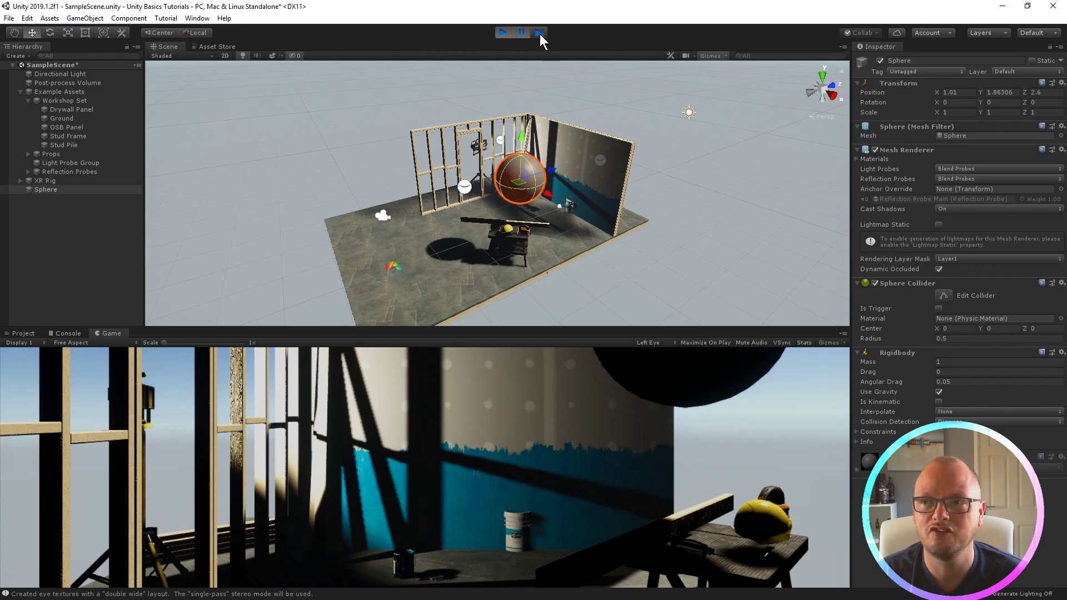
{"action": "left_click", "coordinate": [538, 34]}
{"action": "left_click", "coordinate": [539, 33]}
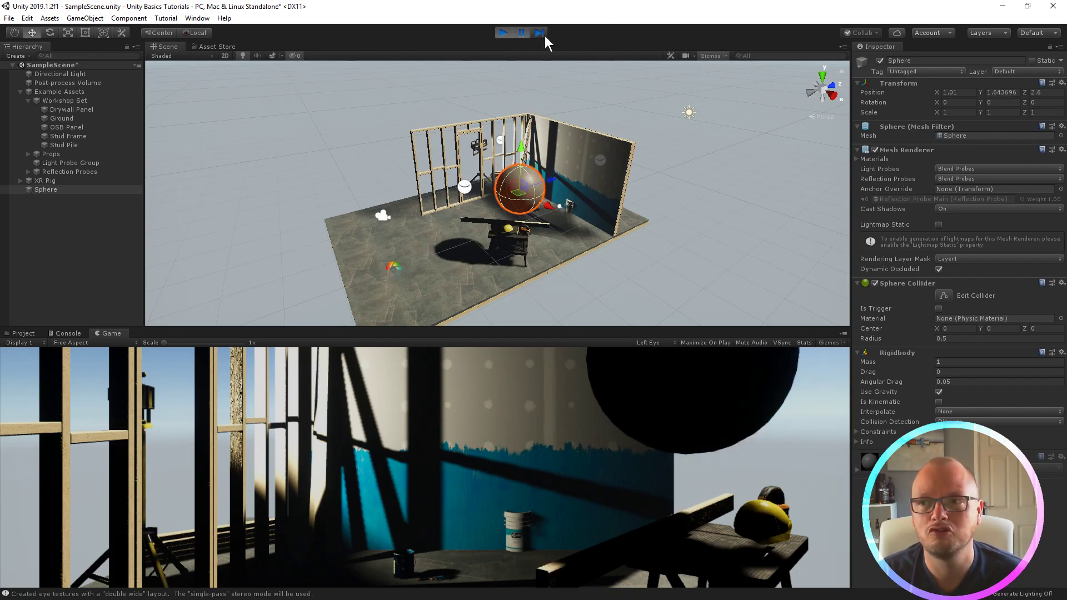
{"action": "left_click", "coordinate": [545, 35]}
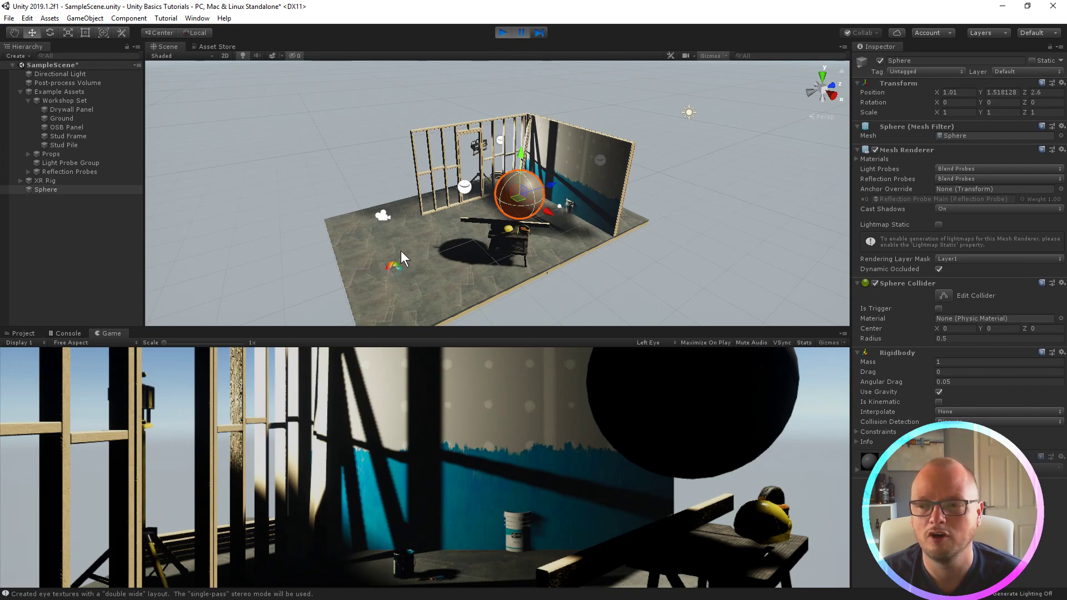
{"action": "left_click", "coordinate": [510, 31]}
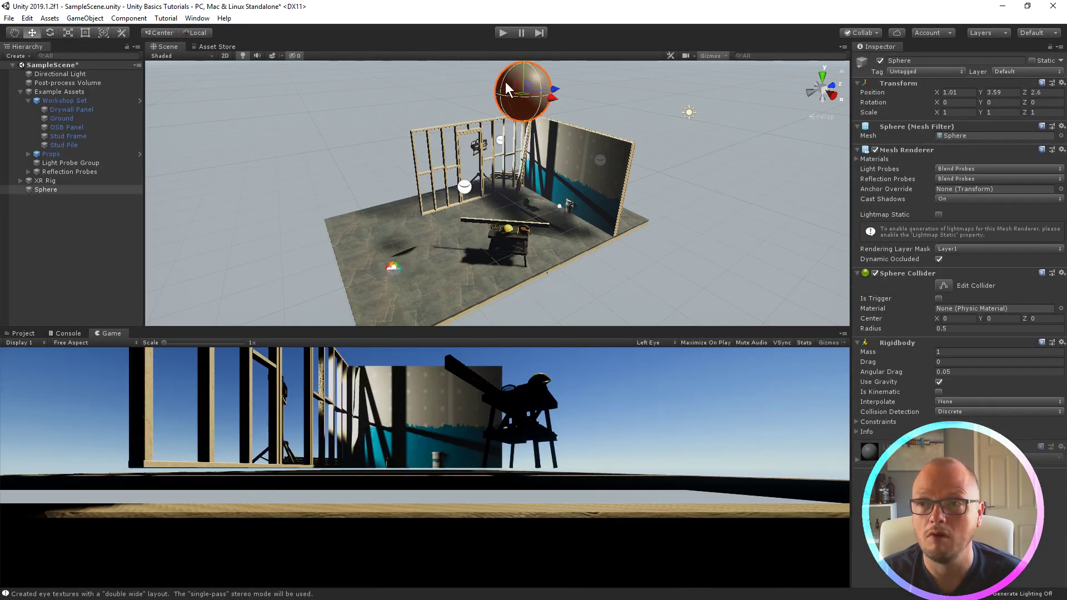